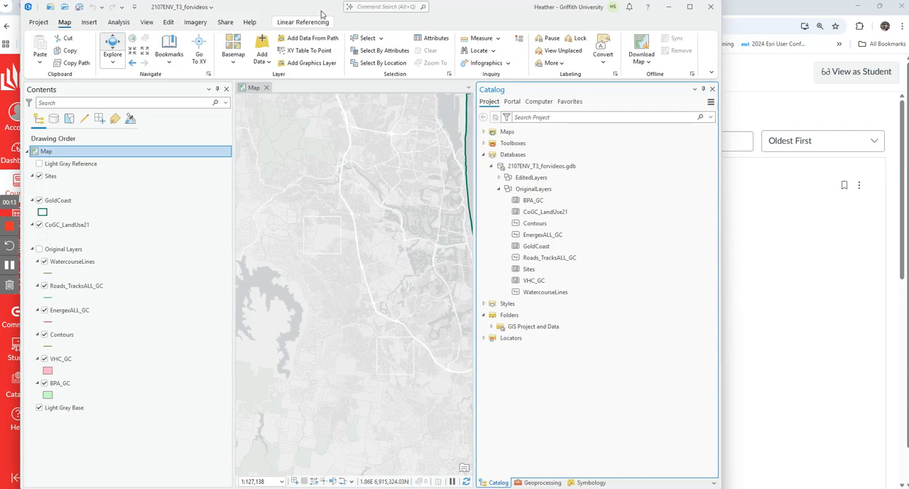
# Step: Open the GoldCoast layer's attribute table and widen the window and table area to fit all its fields
pyautogui.moveTo(722, 218); pyautogui.dragTo(903, 210)
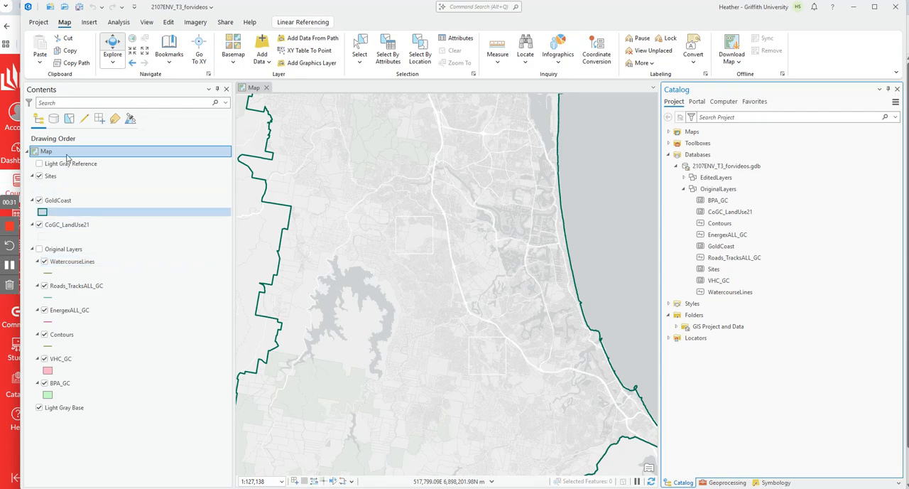
pyautogui.rightClick(62, 206)
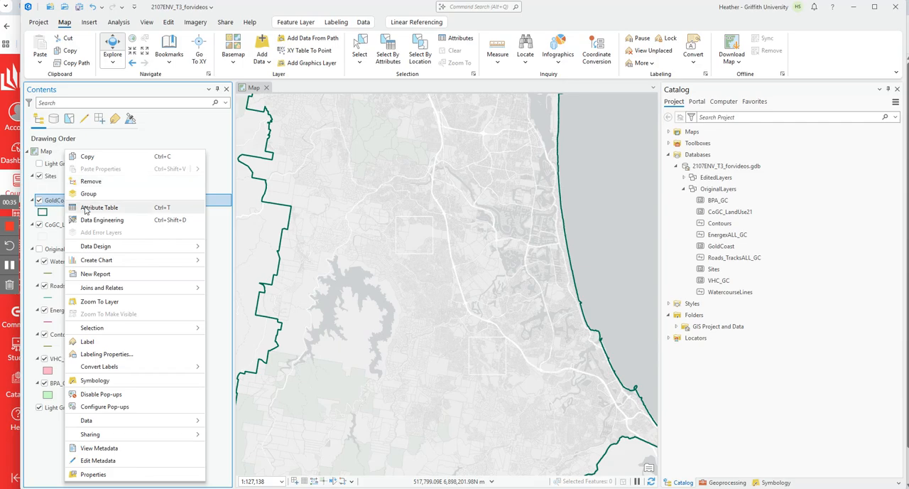
pyautogui.click(787, 97)
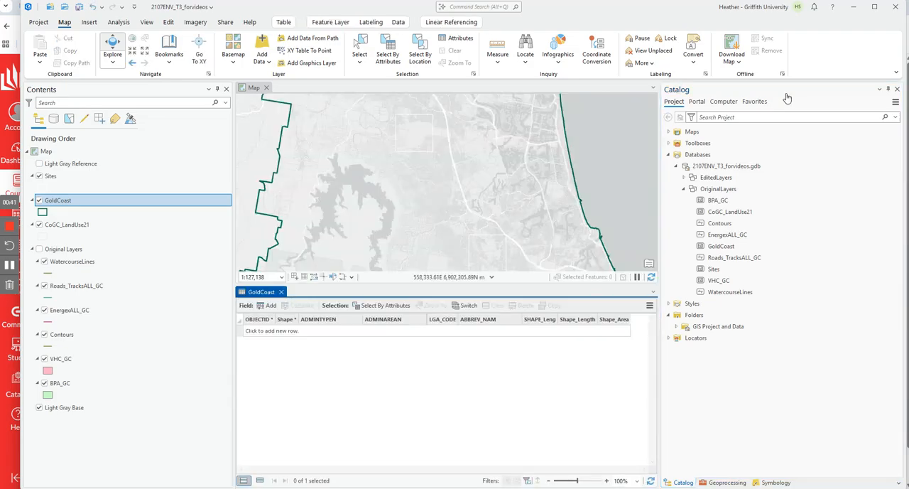
pyautogui.moveTo(660, 176); pyautogui.dragTo(761, 193)
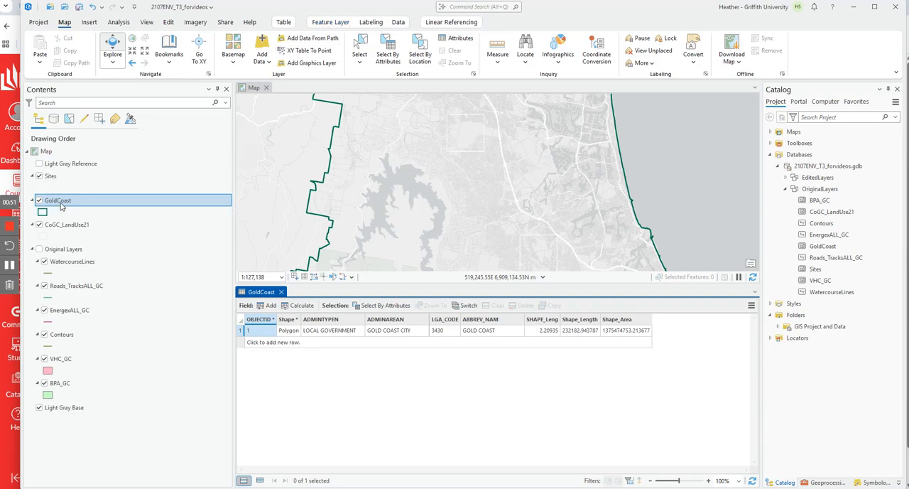
pyautogui.click(398, 22)
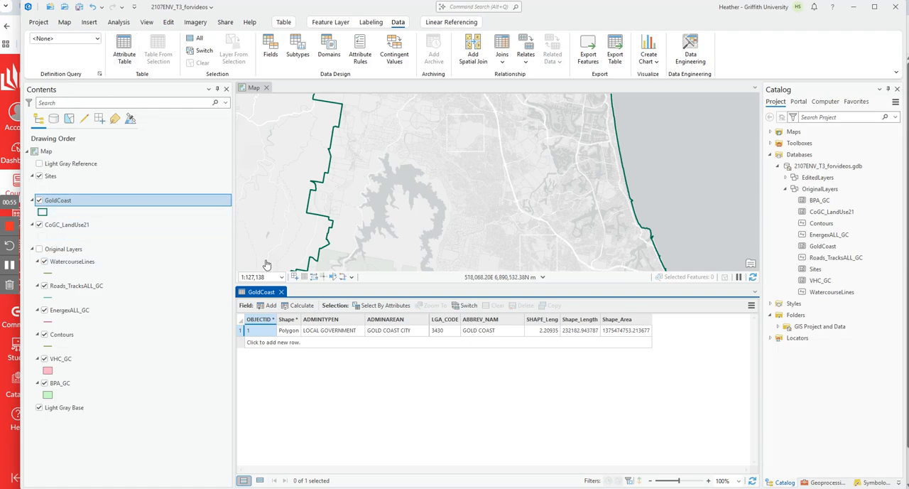
pyautogui.click(64, 23)
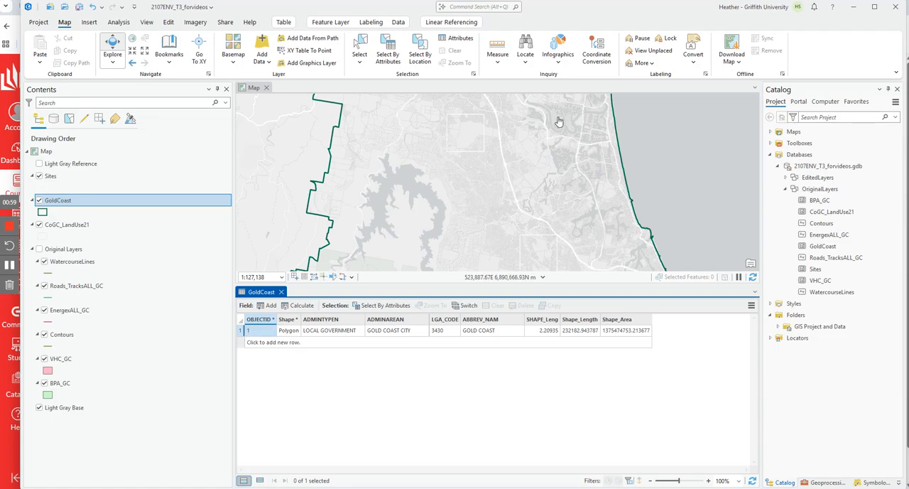
# Step: Zoom the map to the full extent of the GoldCoast layer and give the map view more height above the table
pyautogui.scroll(-3, 528, 160)
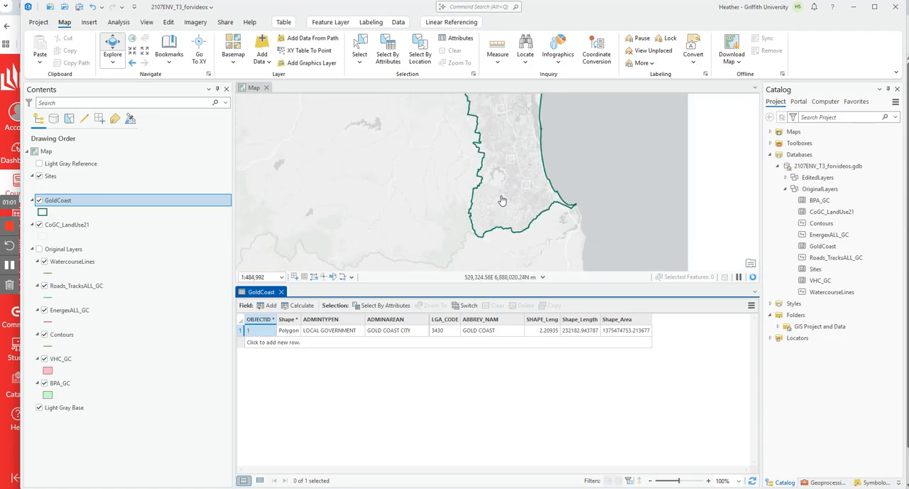
pyautogui.scroll(-2, 509, 179)
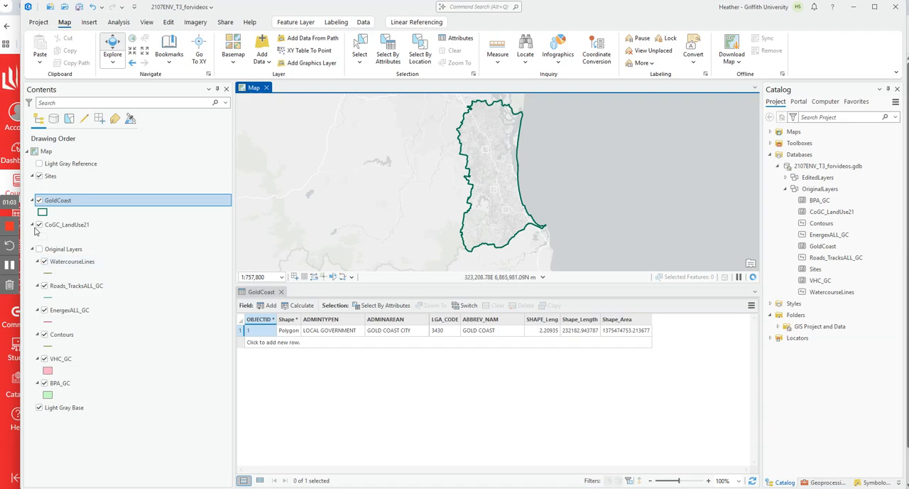
pyautogui.rightClick(60, 262)
pyautogui.click(112, 302)
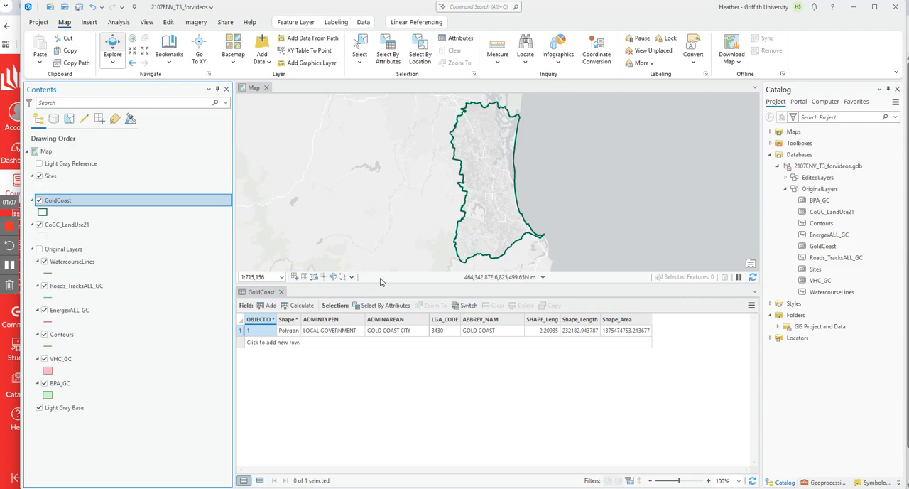
pyautogui.moveTo(379, 283); pyautogui.dragTo(380, 313)
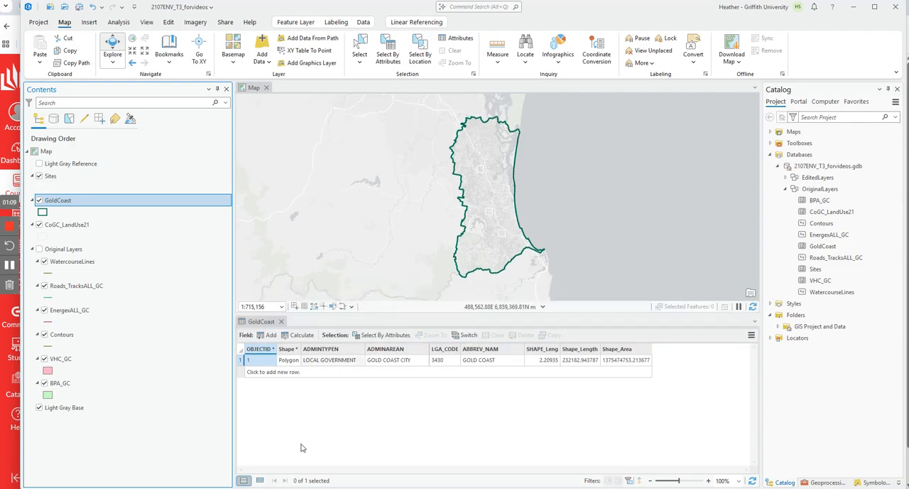
# Step: Select the Gold Coast City record to highlight its boundary on the map, and clear the selection before closing the table
pyautogui.click(242, 361)
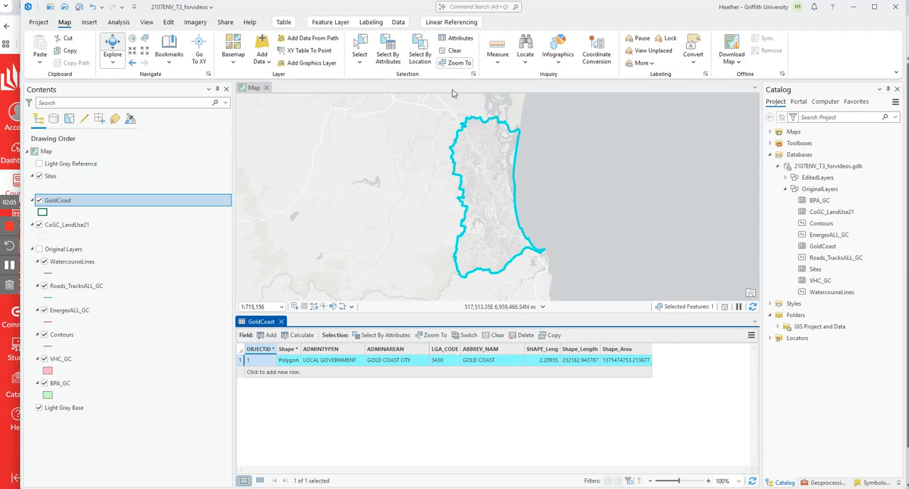
pyautogui.click(497, 335)
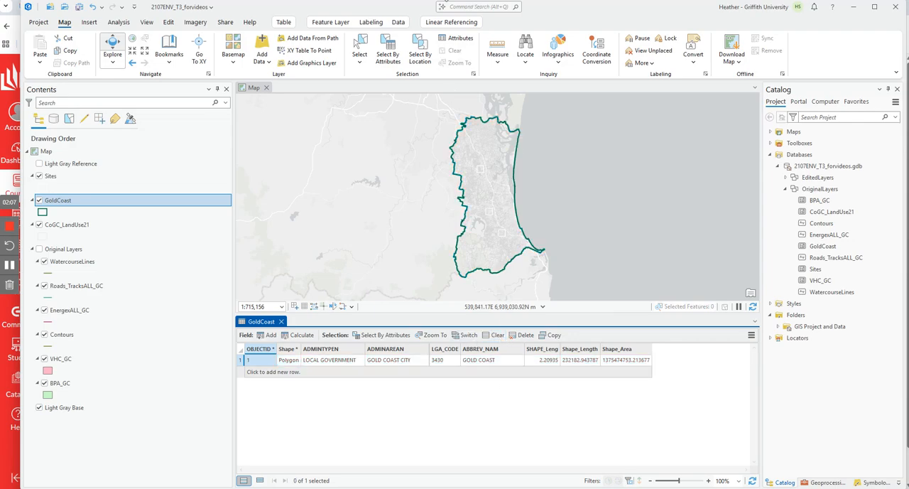
pyautogui.click(281, 321)
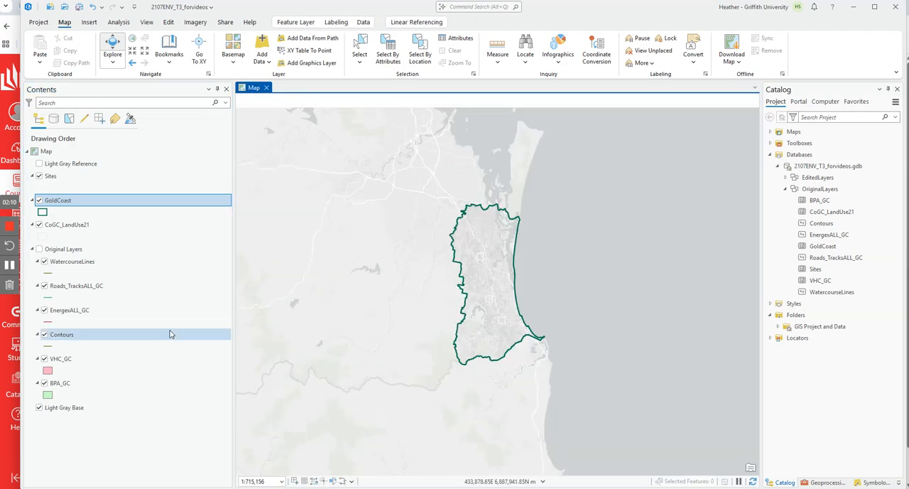
# Step: Open the Sites attribute table and select sites B, A and C one at a time to locate them on the map
pyautogui.rightClick(51, 178)
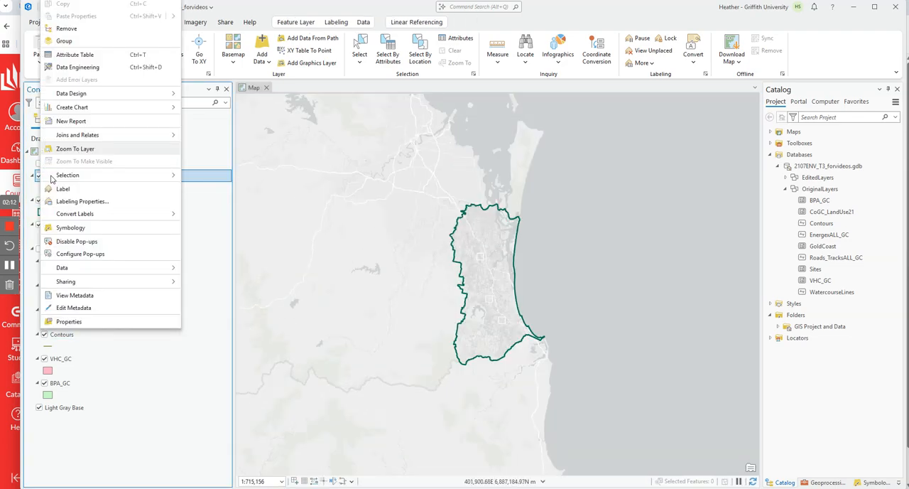
pyautogui.click(85, 55)
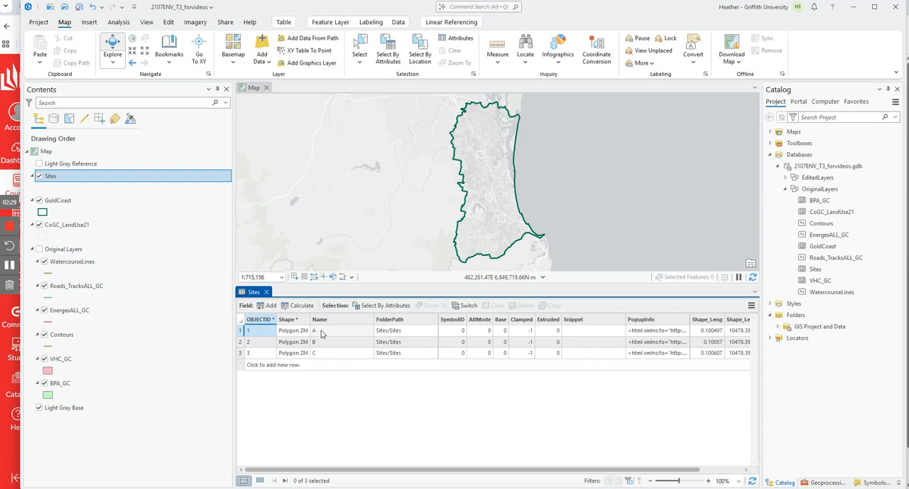
pyautogui.click(240, 342)
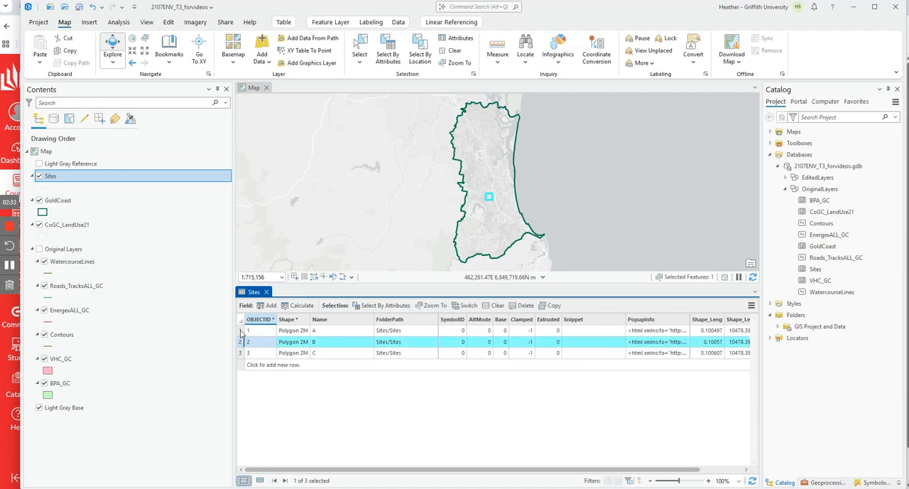
pyautogui.click(240, 330)
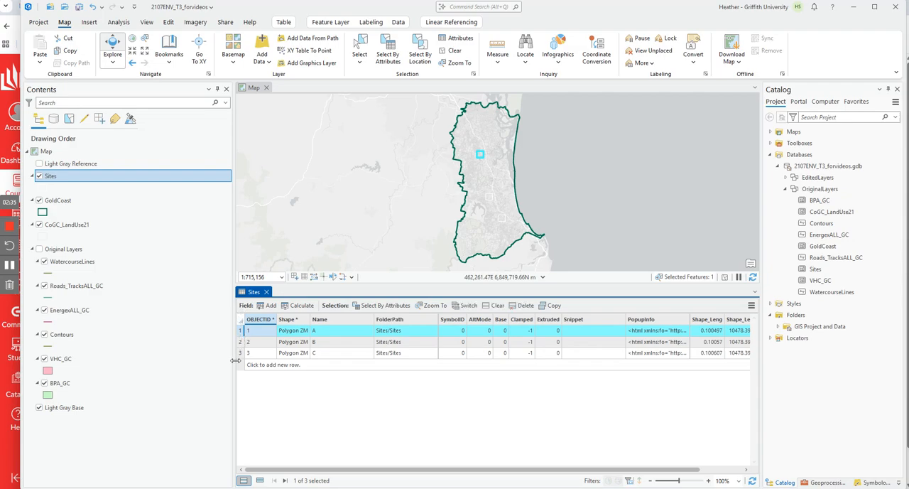
pyautogui.click(241, 353)
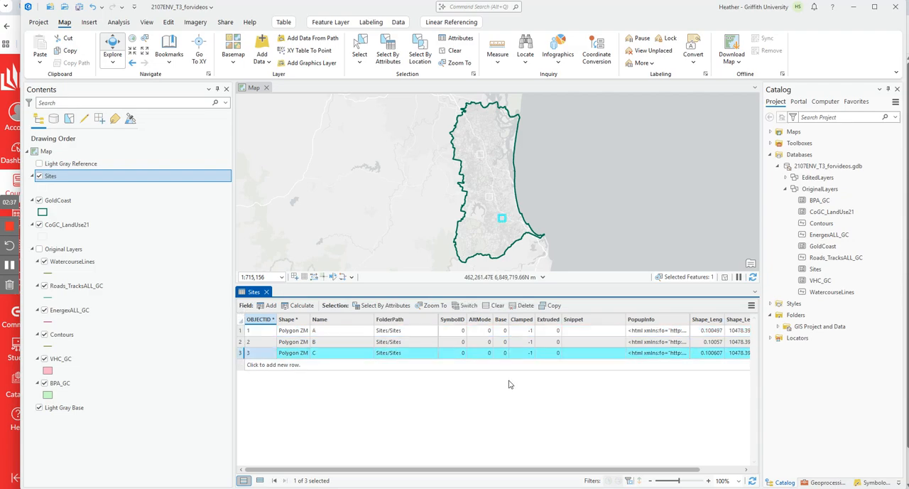
# Step: Examine the remaining fields of the Sites table, and clear the selection before closing it
pyautogui.moveTo(436, 470); pyautogui.dragTo(574, 473)
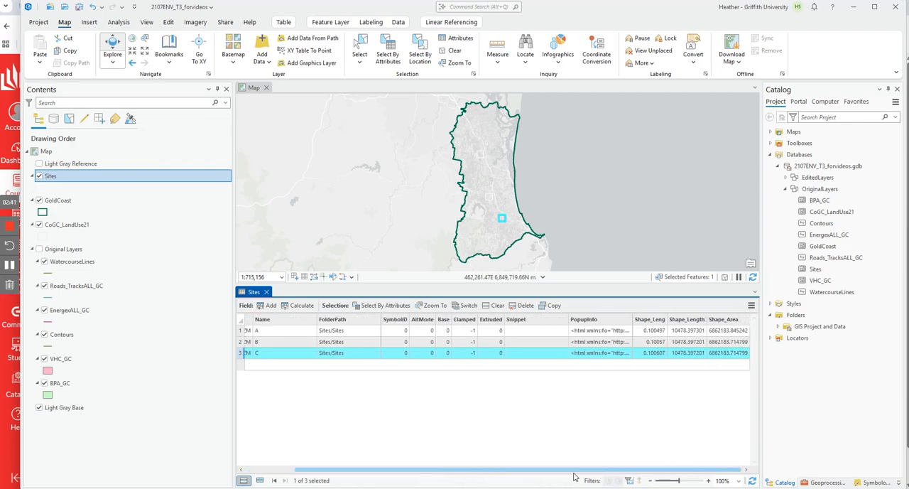
pyautogui.moveTo(482, 471); pyautogui.dragTo(371, 470)
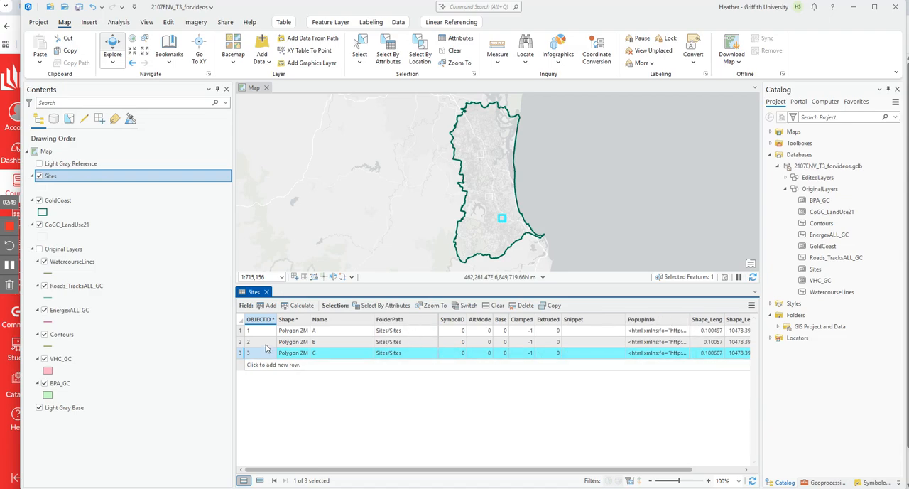
pyautogui.click(453, 50)
pyautogui.click(267, 292)
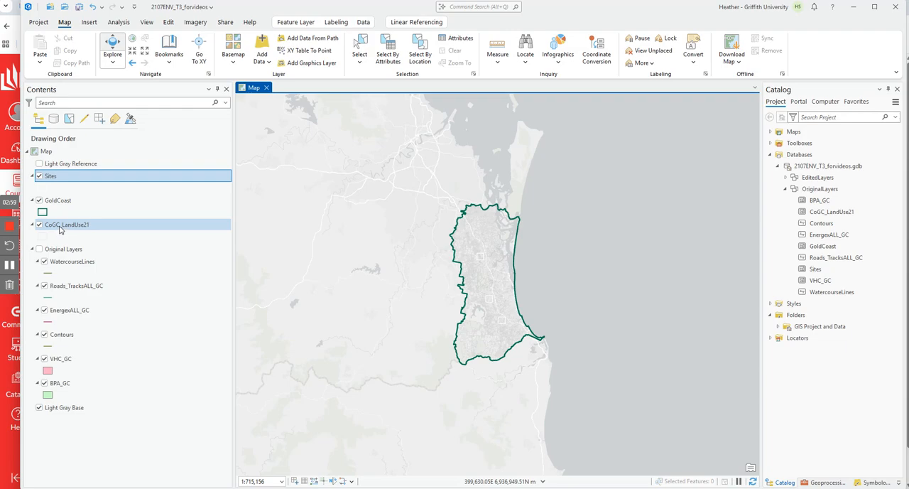
# Step: Open the CoGC_LandUse21 attribute table and select a block of parcels on the map with a selection rectangle
pyautogui.rightClick(60, 226)
pyautogui.click(112, 207)
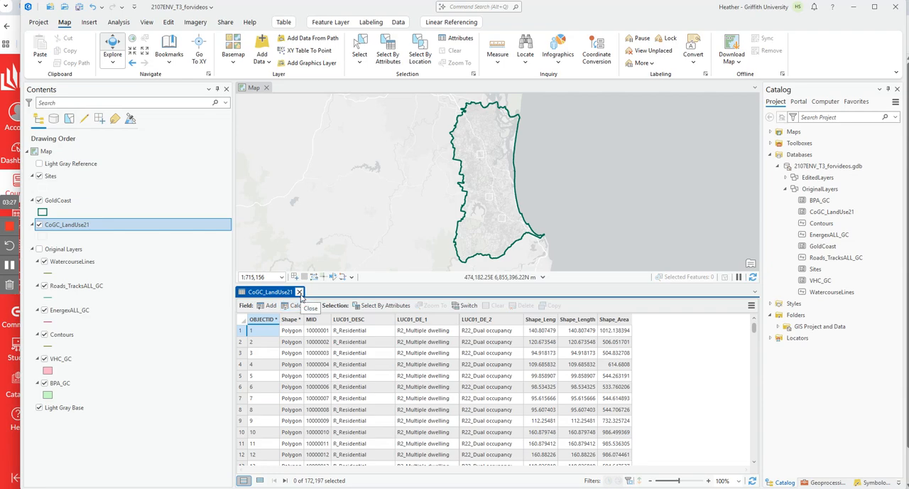
pyautogui.scroll(5, 483, 177)
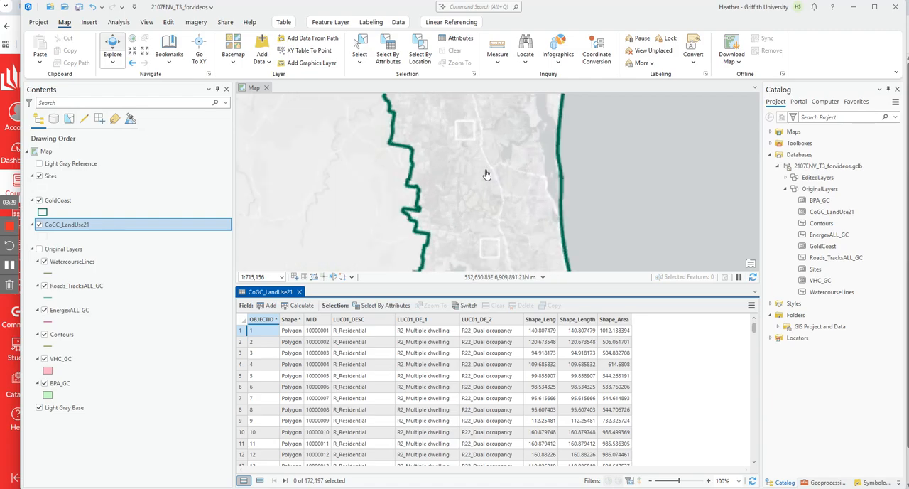
pyautogui.scroll(6, 478, 178)
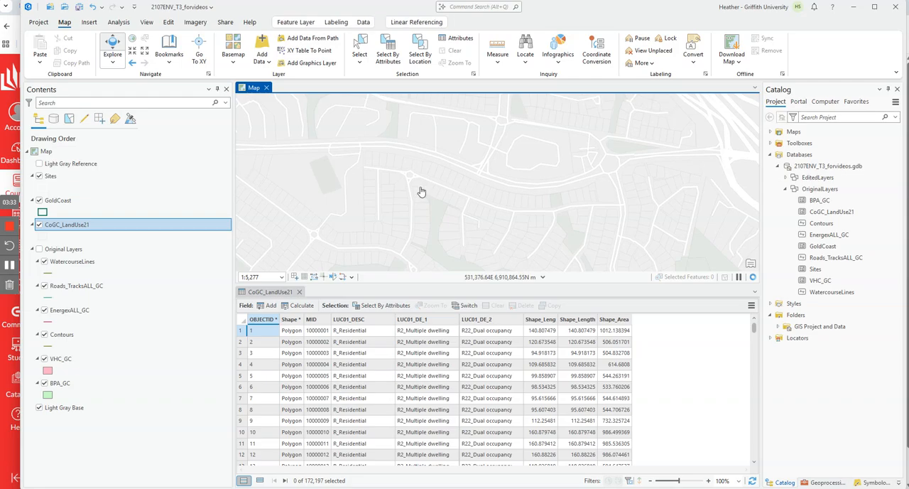
pyautogui.click(360, 50)
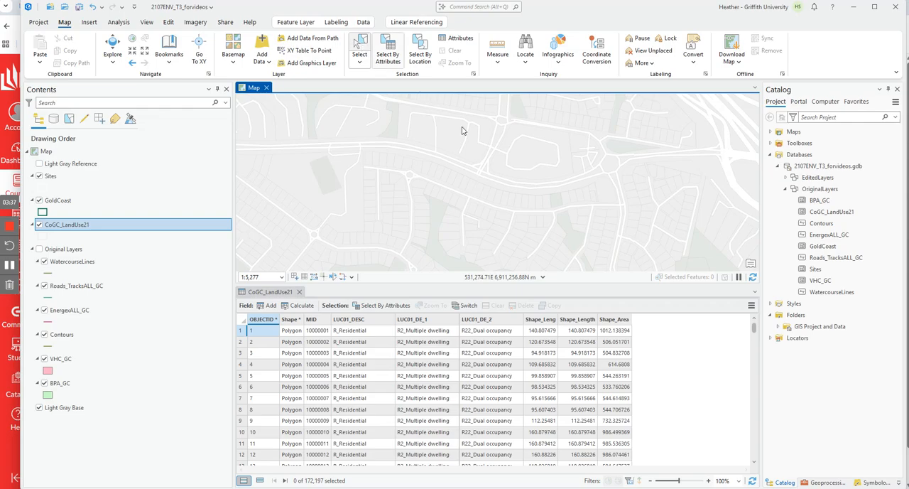
pyautogui.moveTo(376, 160); pyautogui.dragTo(468, 230)
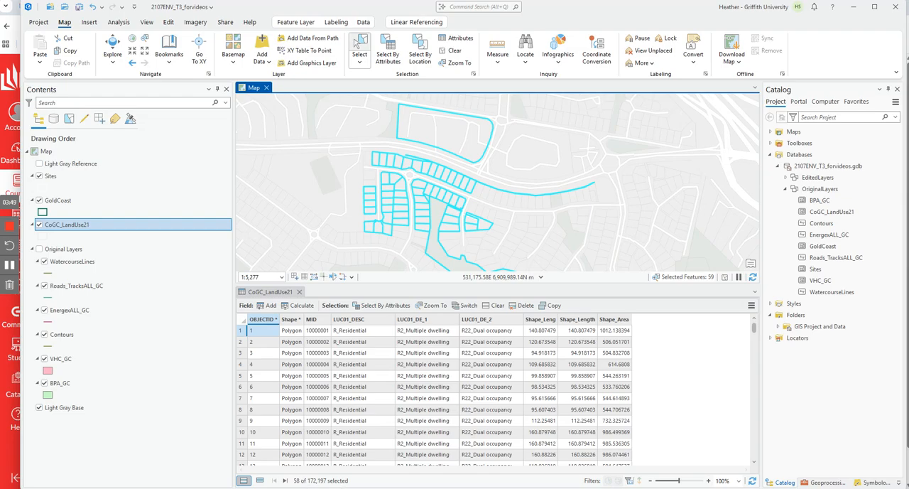
# Step: Show only the selected land use records, and restore the full table with no selection before closing it
pyautogui.click(261, 481)
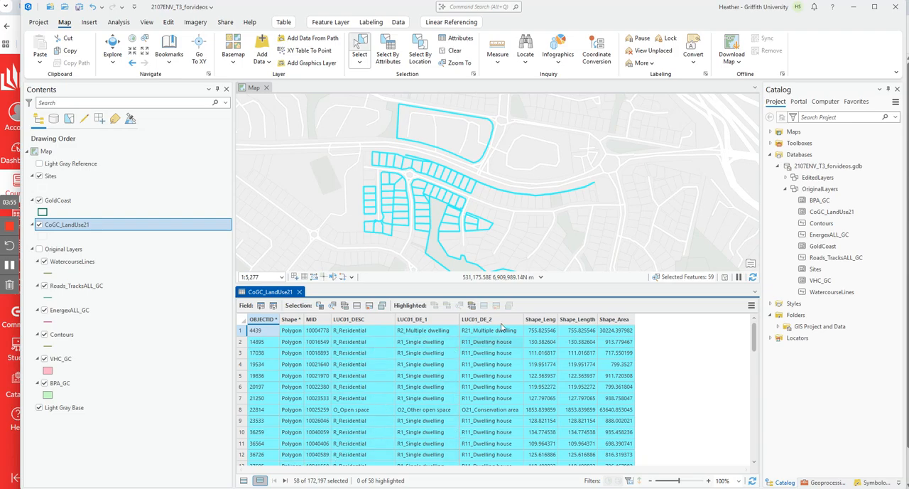
pyautogui.click(451, 51)
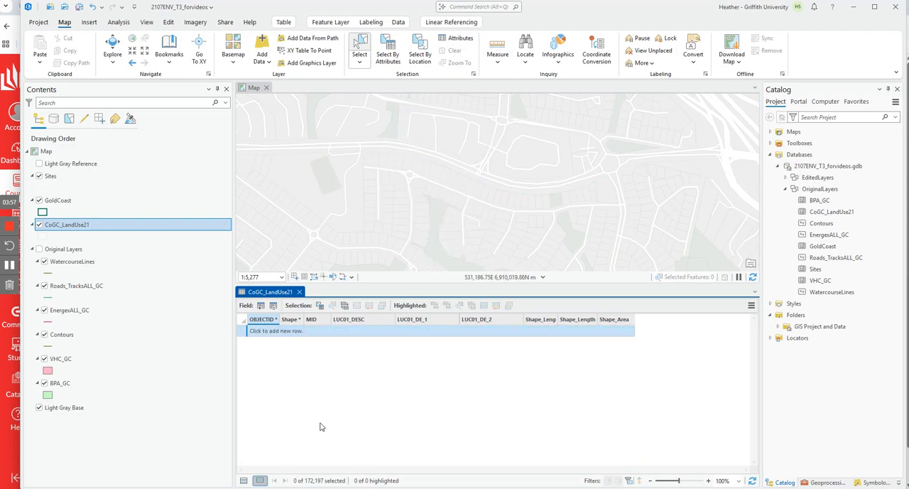
pyautogui.click(244, 480)
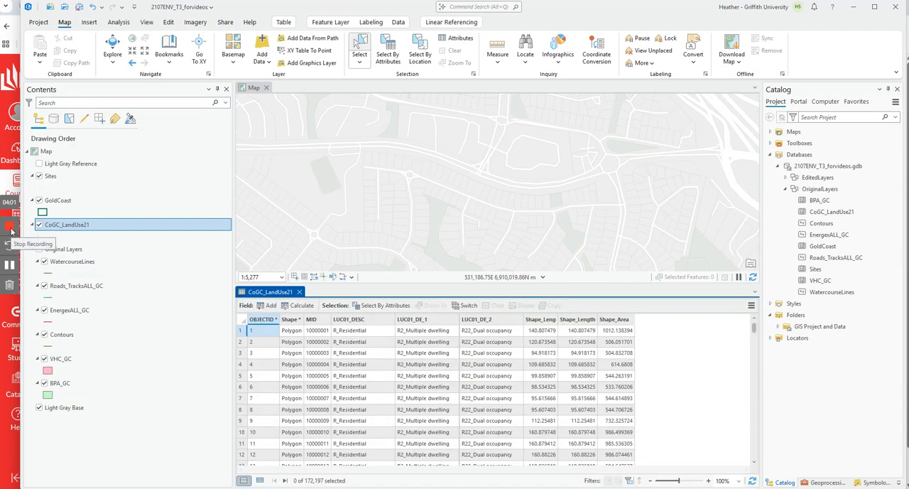
pyautogui.click(299, 291)
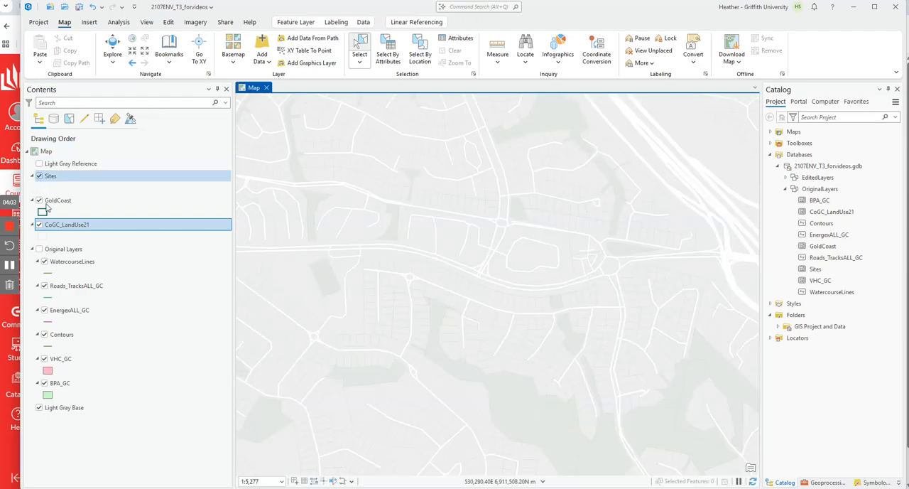